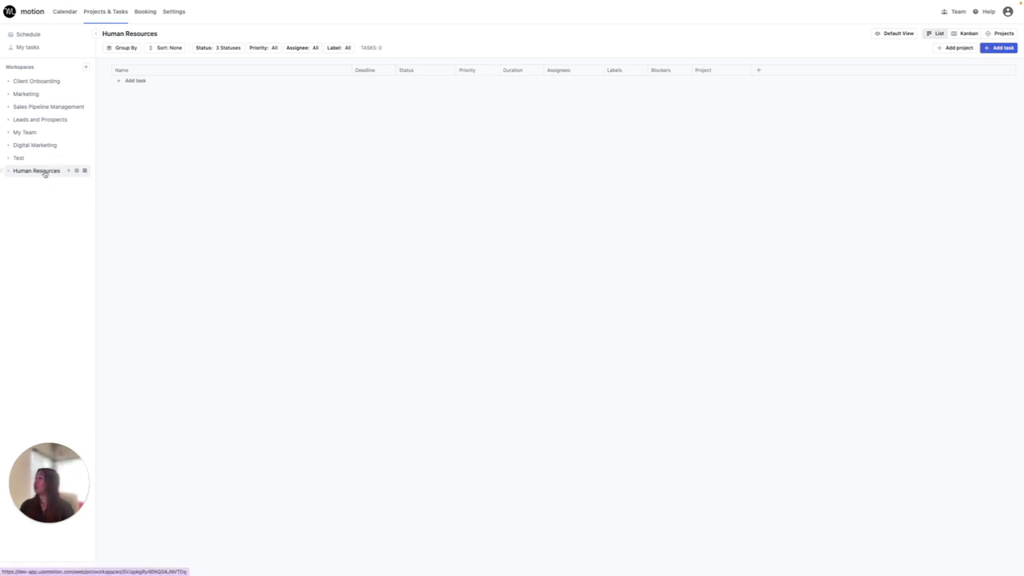
Create a Human Resources project named 'Create new handbook 2024'
left_click(956, 48)
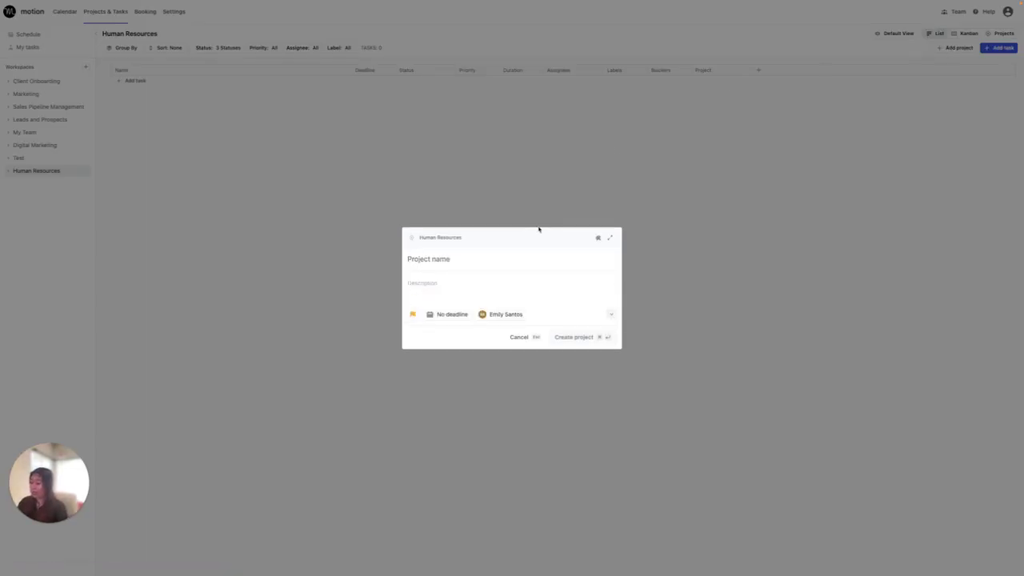
type("Create new")
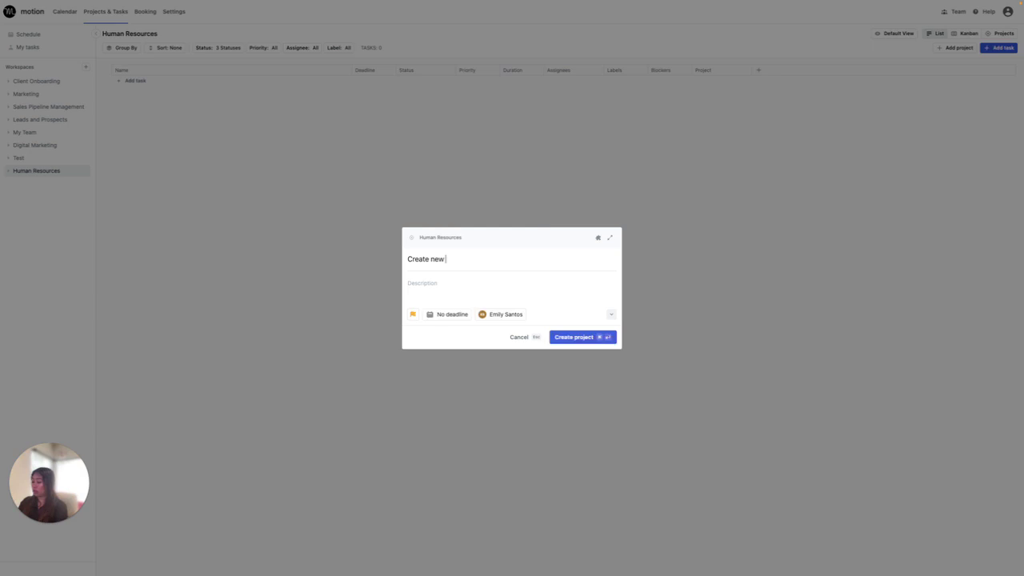
type(" handbook 2024")
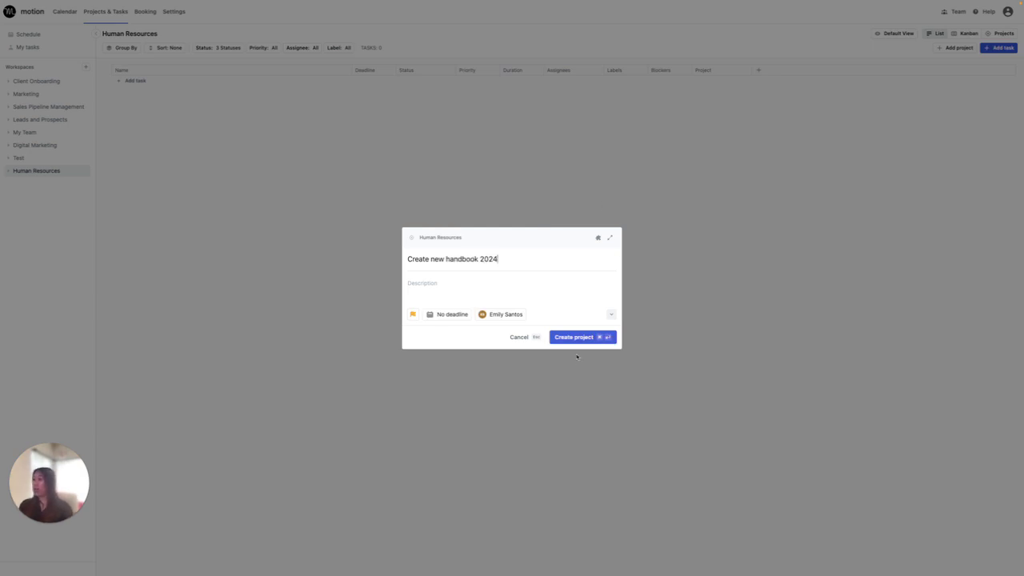
left_click(578, 337)
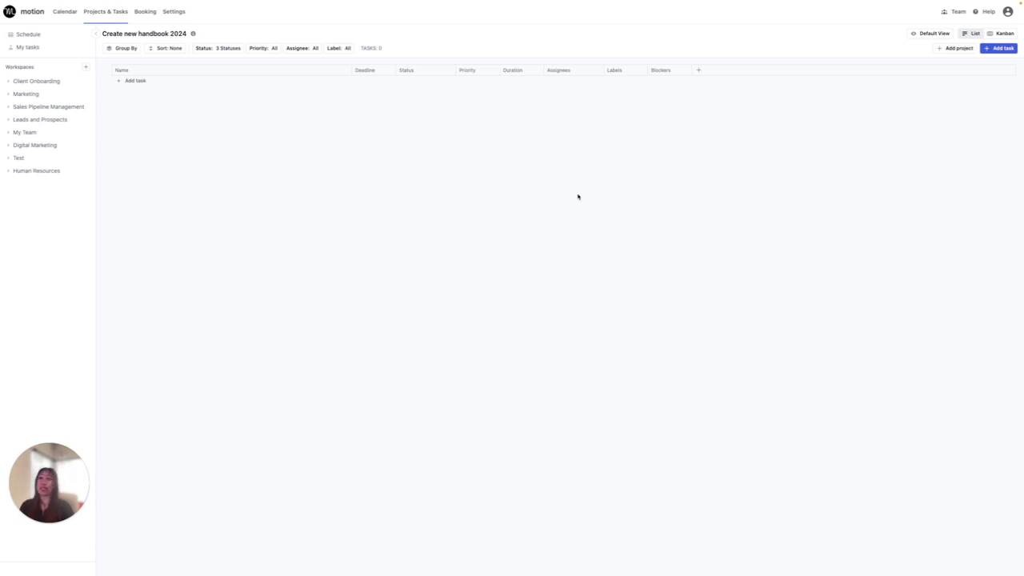
Add a task named 'Review previous handbook' to the project
left_click(127, 82)
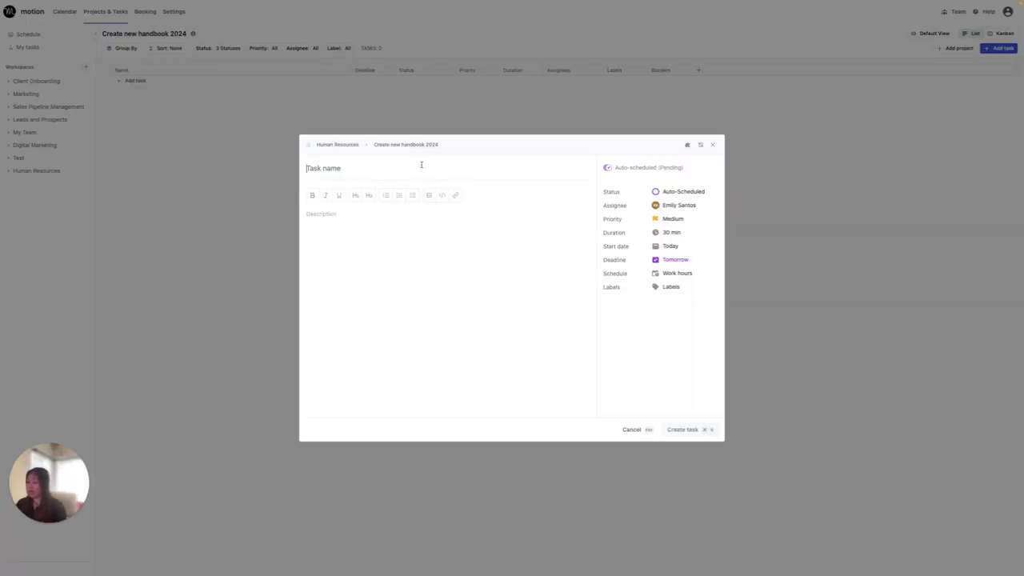
type("Review ")
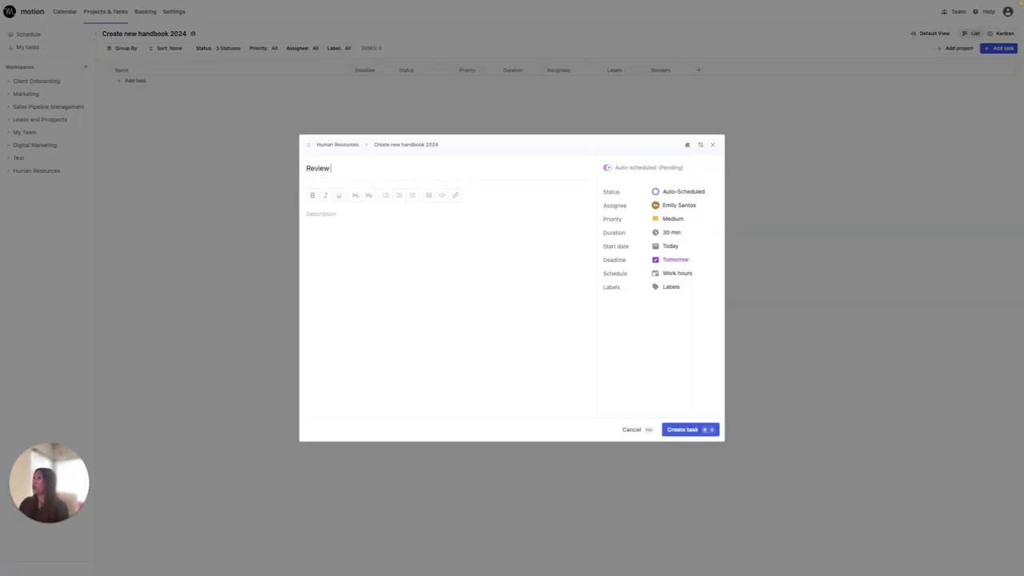
type("previous handbook")
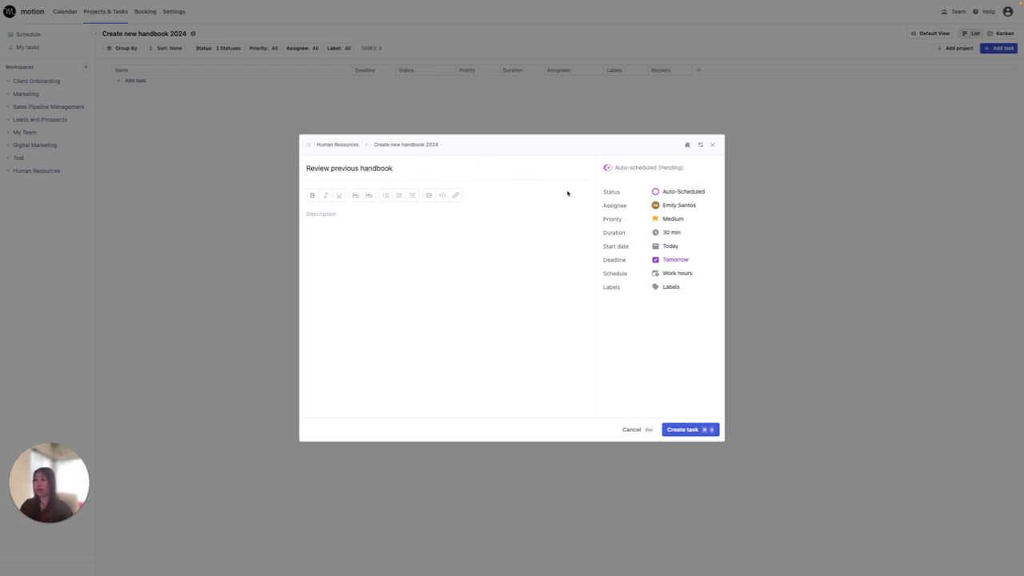
left_click(681, 430)
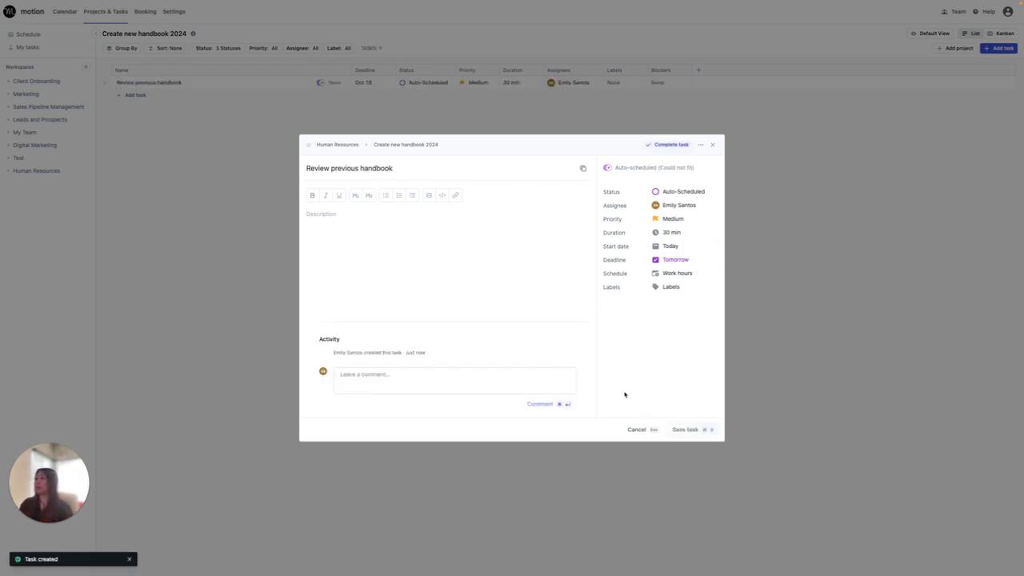
left_click(713, 146)
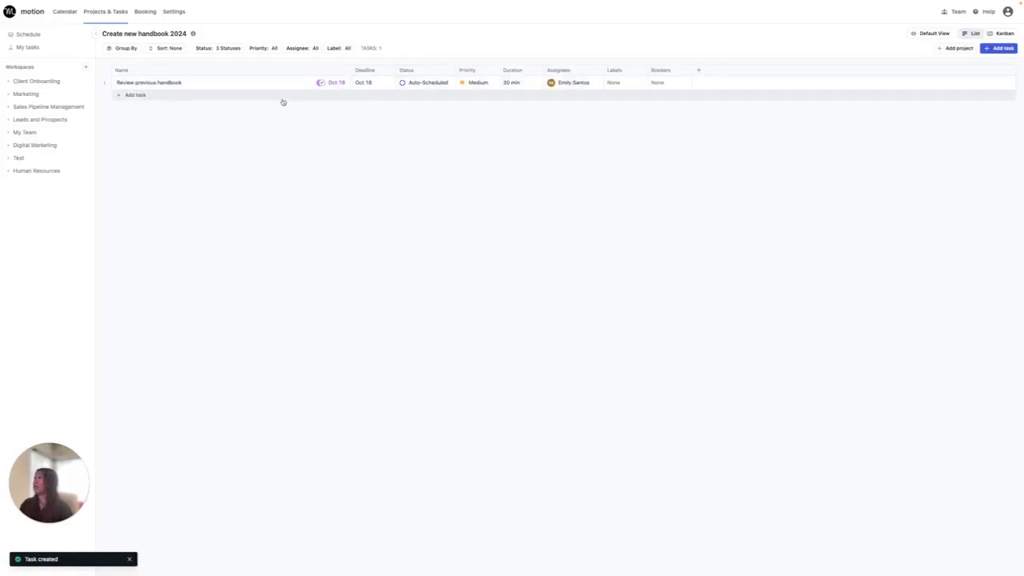
Add a second task named 'Go over new policies with leadership'
left_click(155, 99)
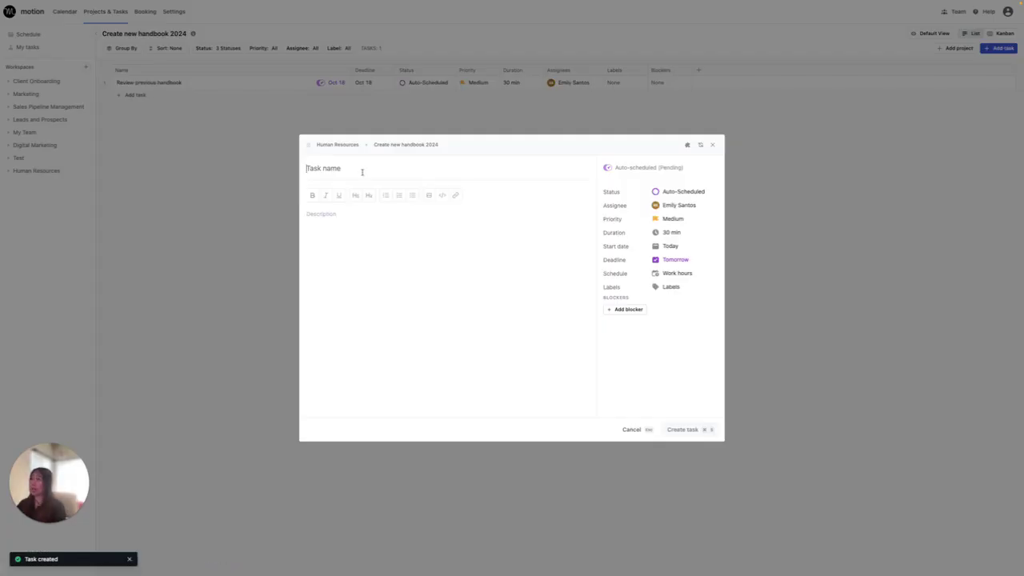
type("Go ")
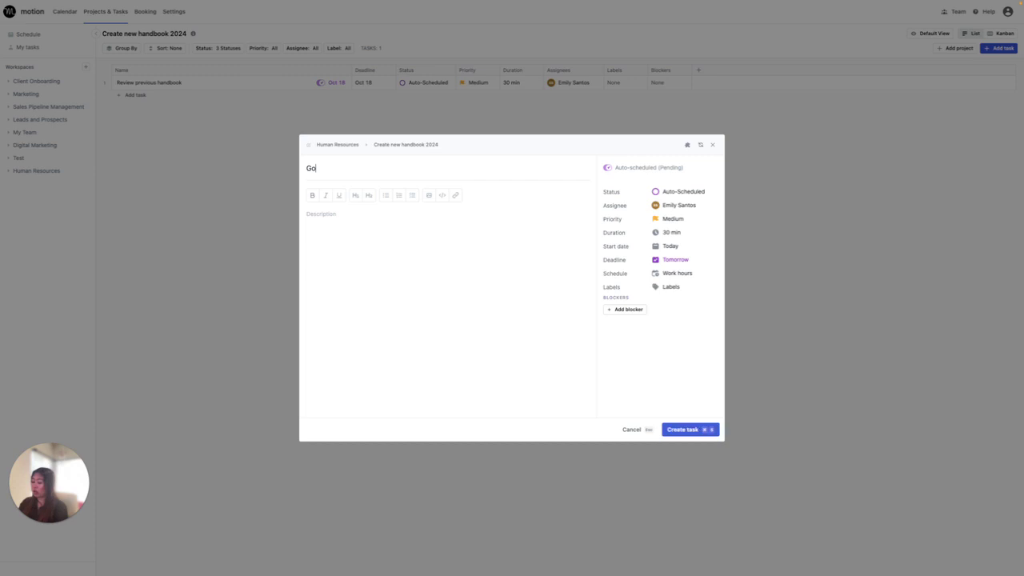
type("over new p")
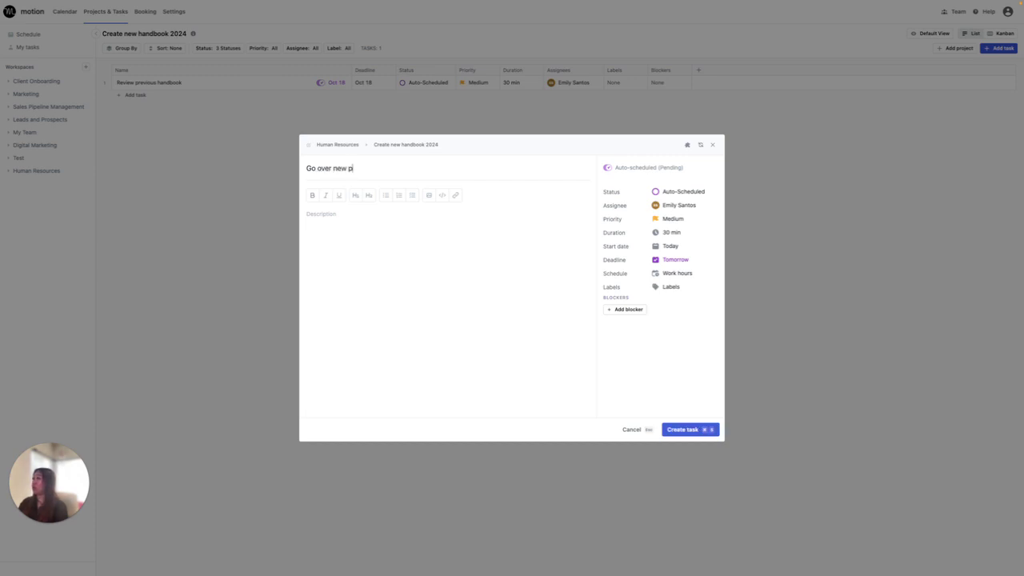
type("olicies with leadership")
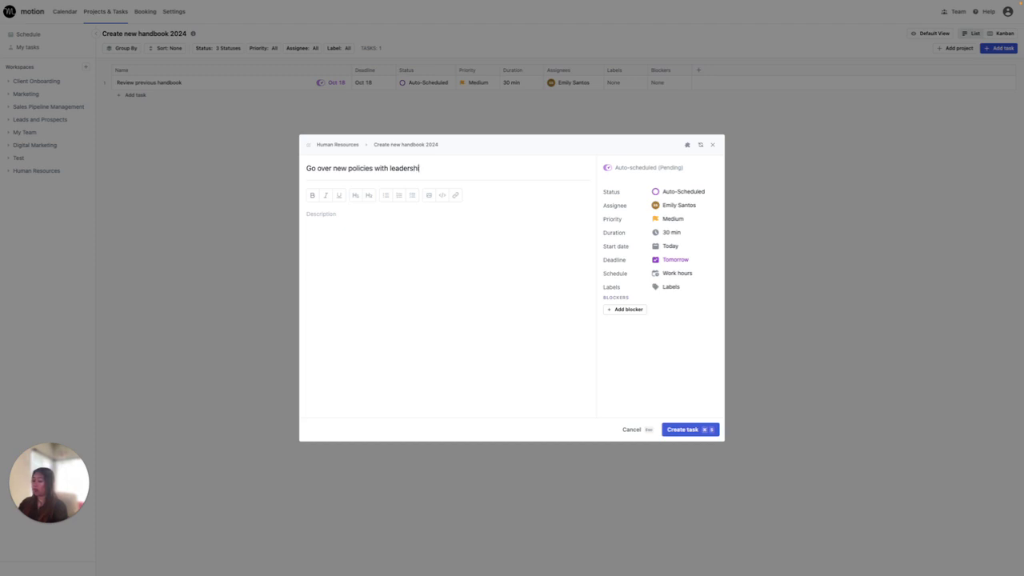
left_click(688, 430)
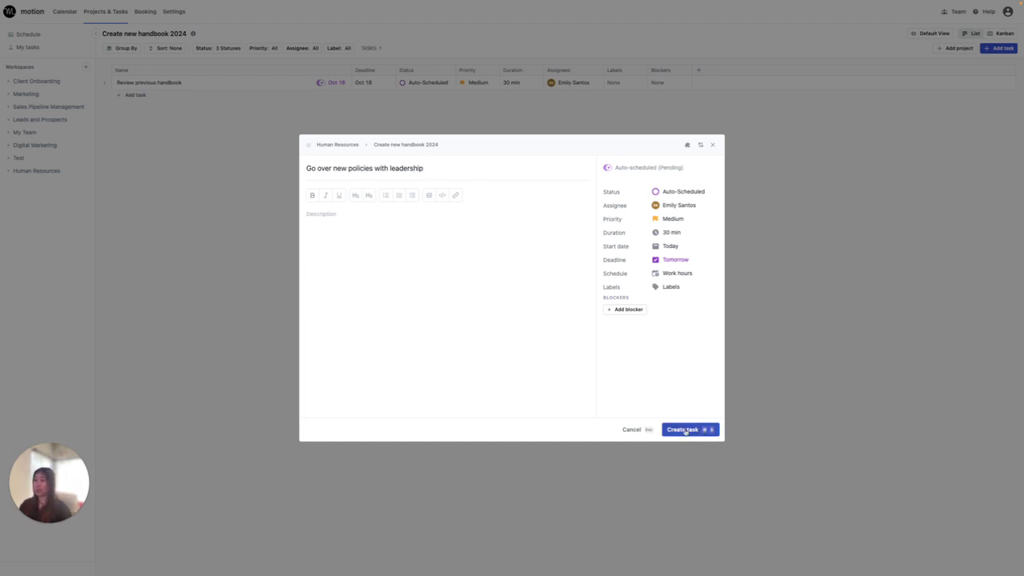
left_click(712, 145)
Add a task named 'Write an outline for handbook'
left_click(138, 110)
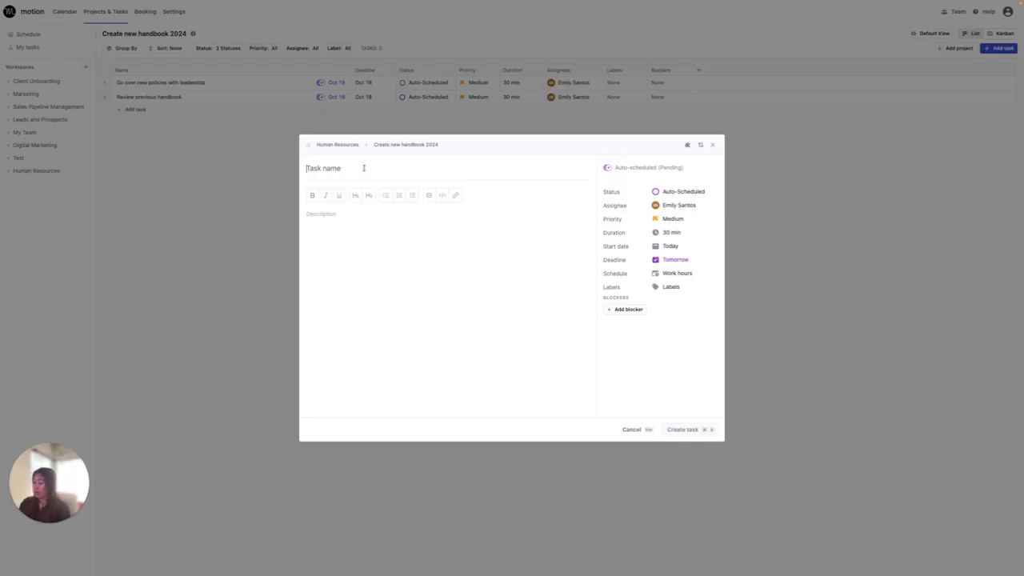
type("Write an o")
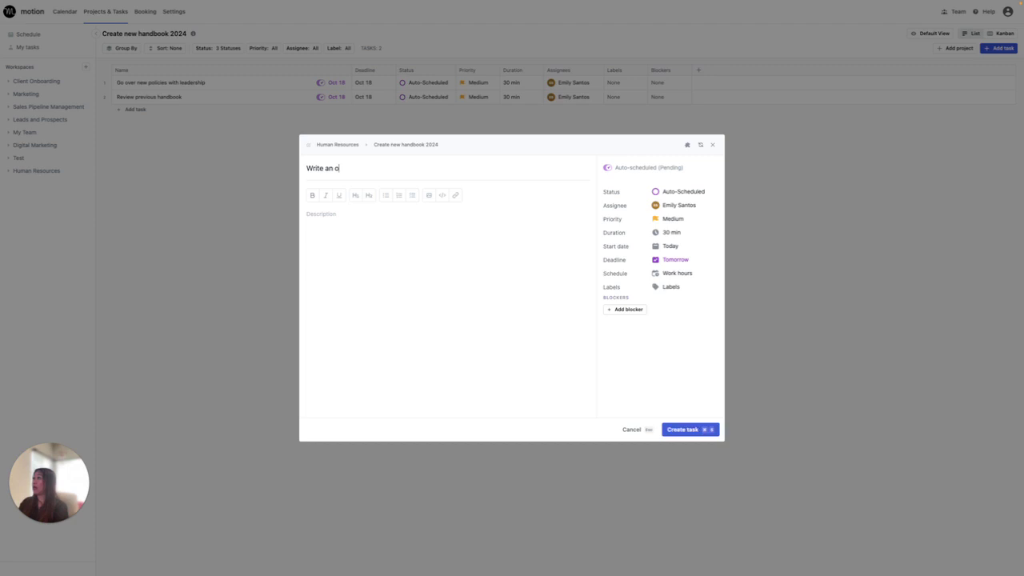
type("utline for handbook")
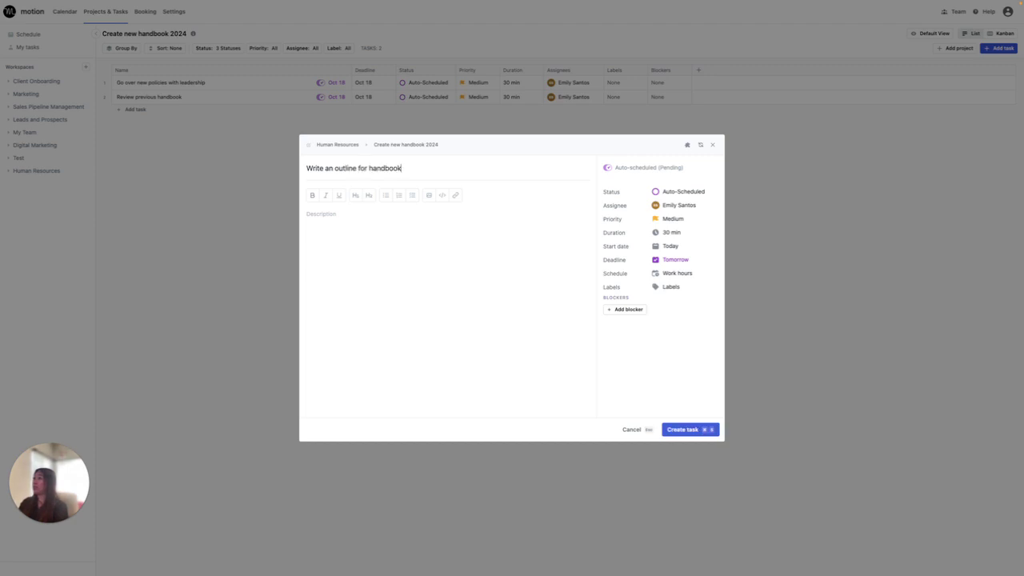
left_click(676, 429)
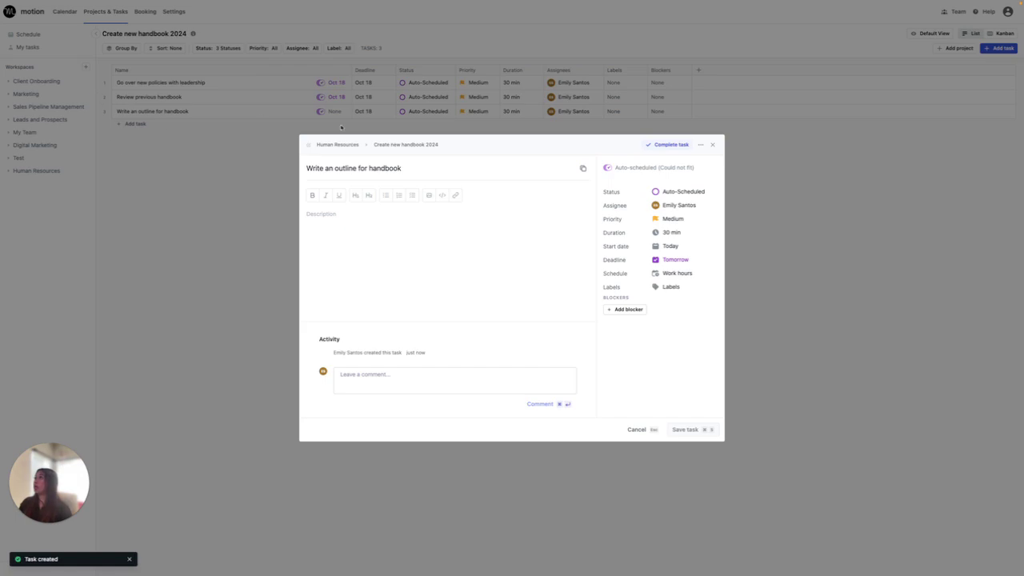
left_click(712, 144)
Add a fourth task named 'Write first draft of handbook'
left_click(134, 123)
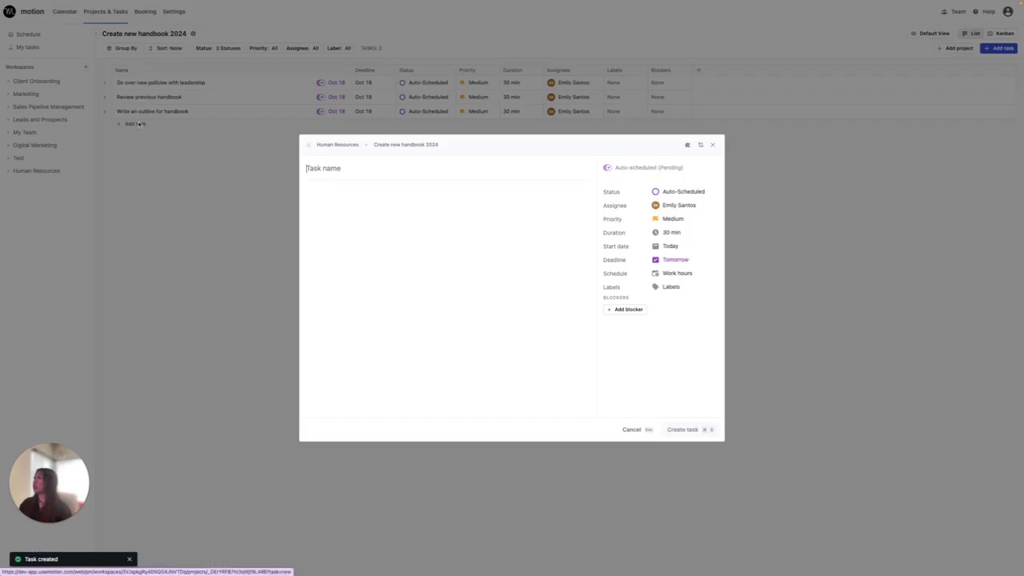
type("Writ")
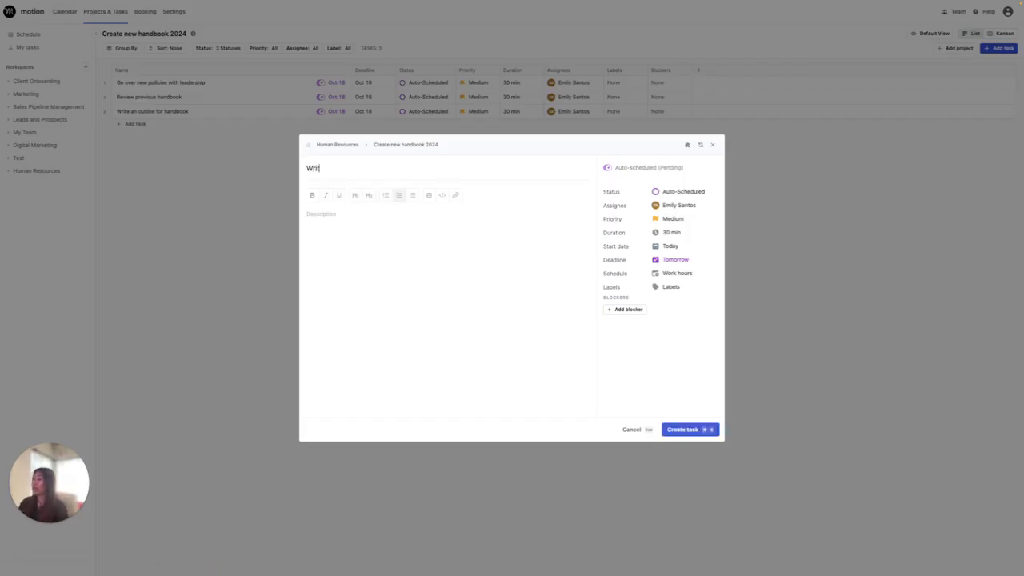
type("e first draft")
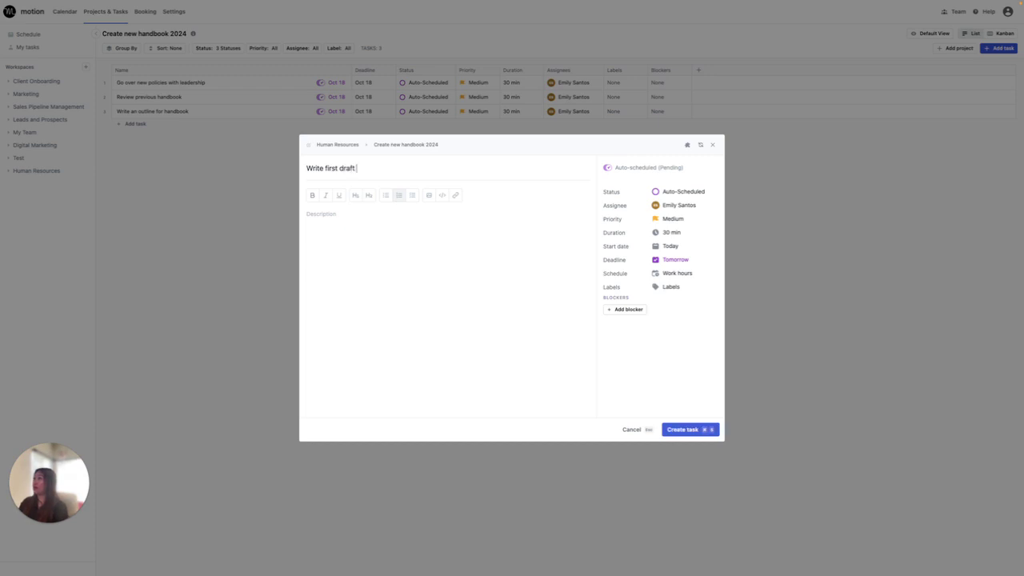
type(" of handbook")
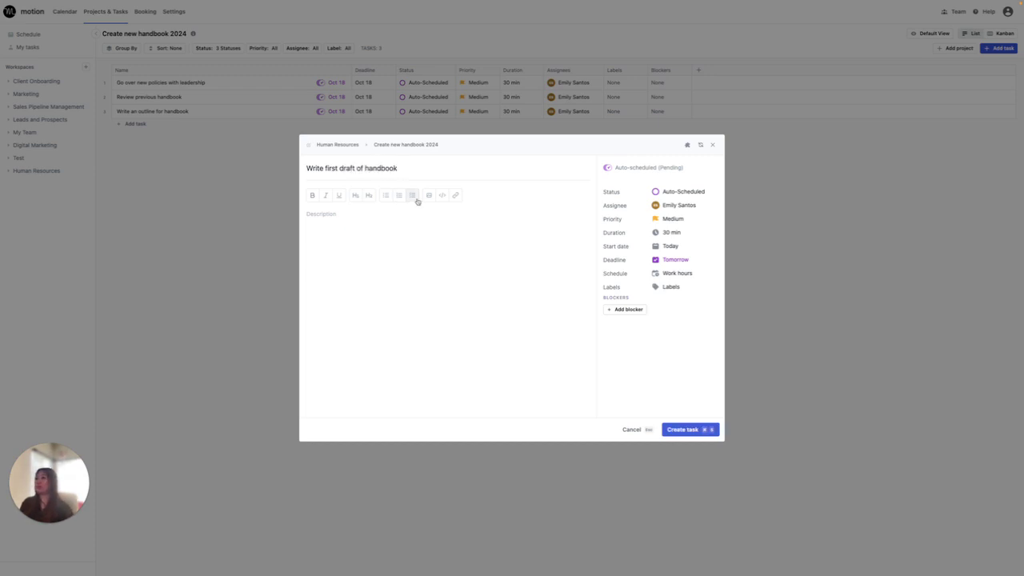
left_click(685, 429)
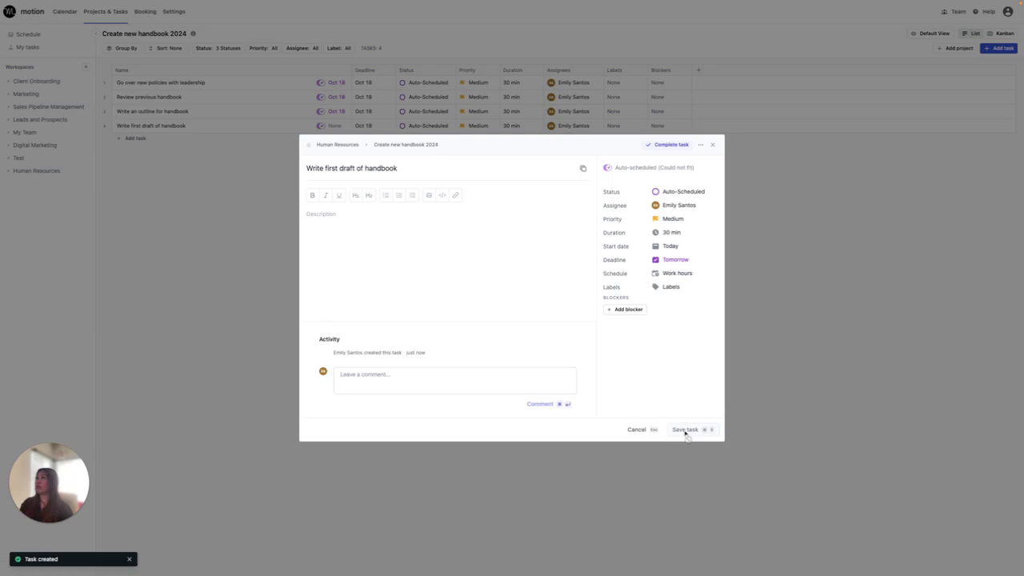
left_click(712, 145)
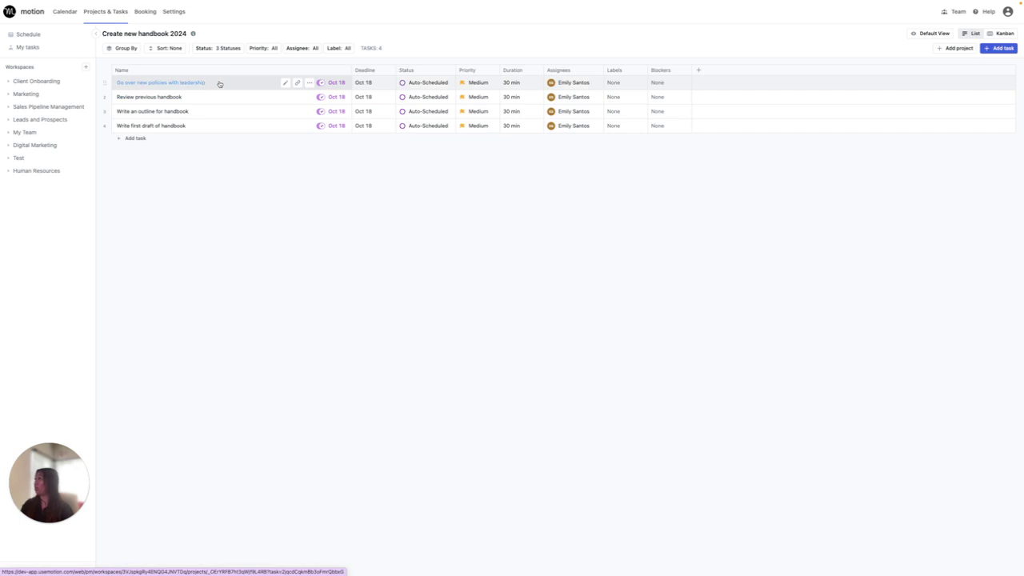
Set 'Go over new policies with leadership' as blocked by 'Review previous handbook'
left_click(668, 84)
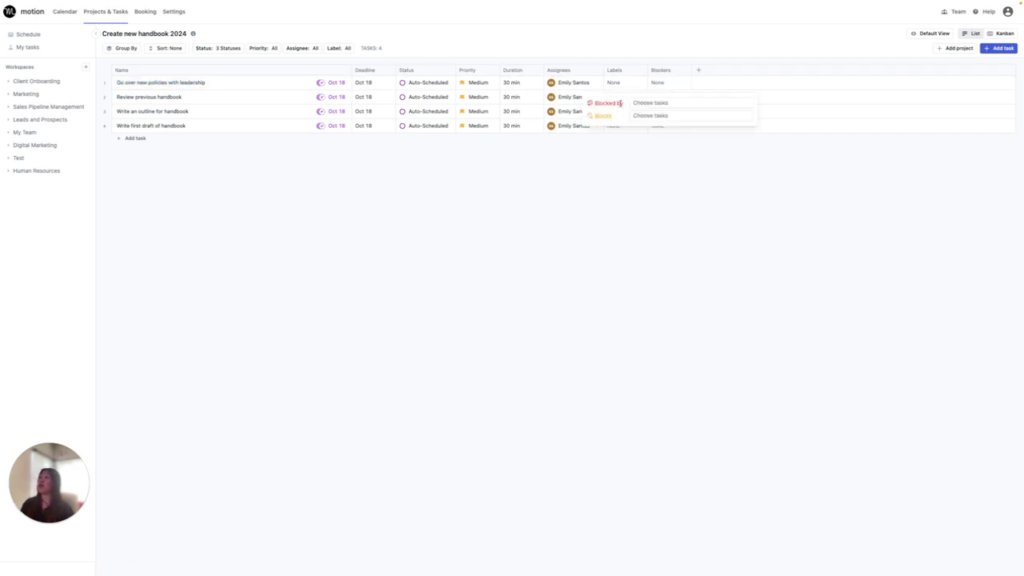
left_click(678, 104)
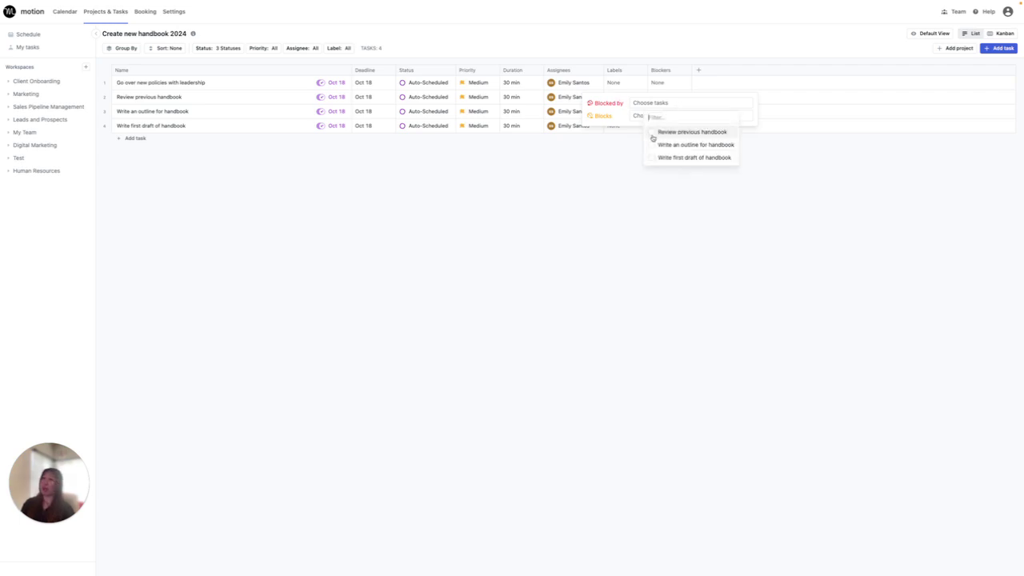
left_click(652, 135)
left_click(609, 168)
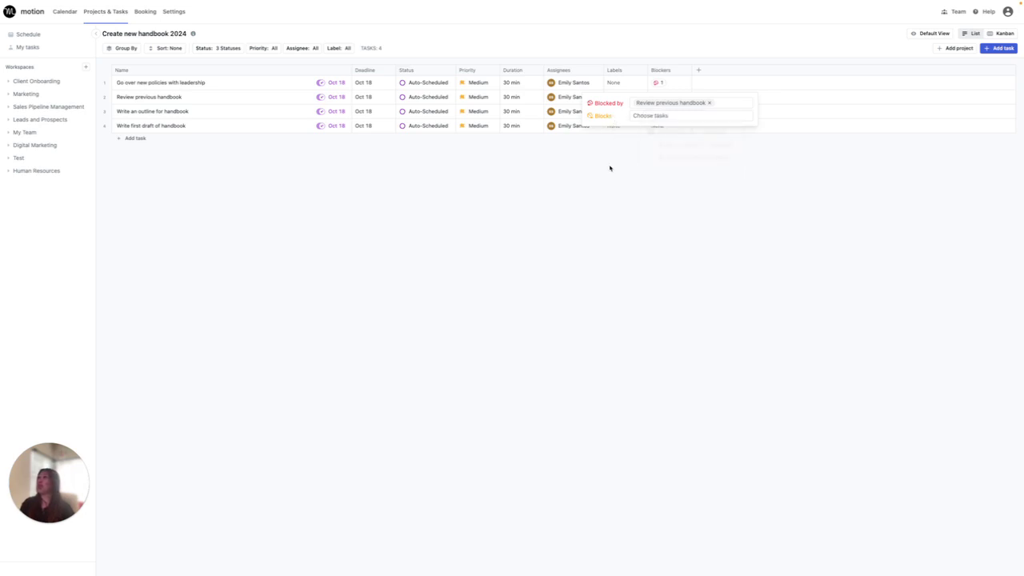
left_click(738, 152)
Set 'Write first draft of handbook' as blocked by 'Write an outline for handbook'
mouse_move(661, 85)
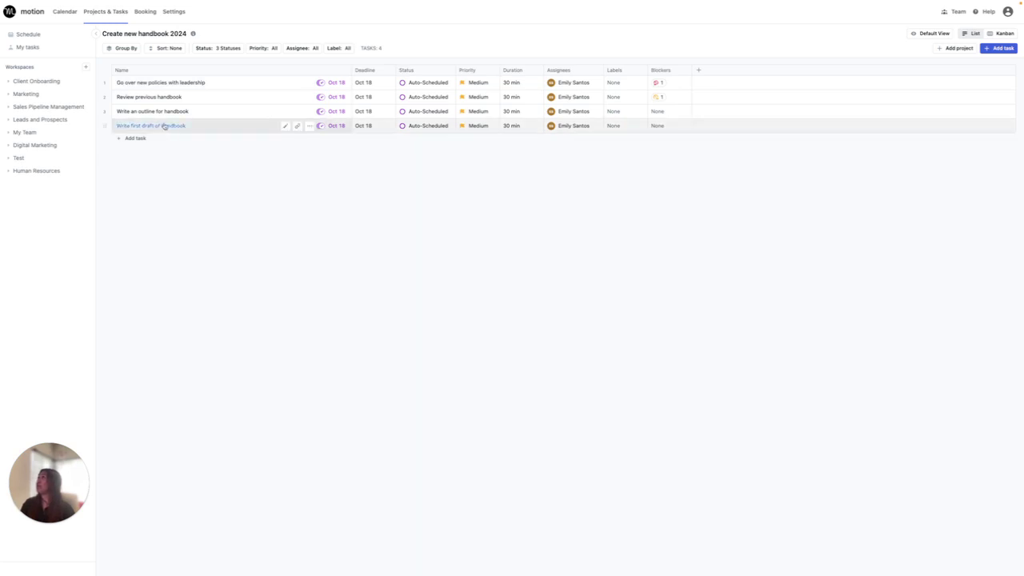
left_click(672, 129)
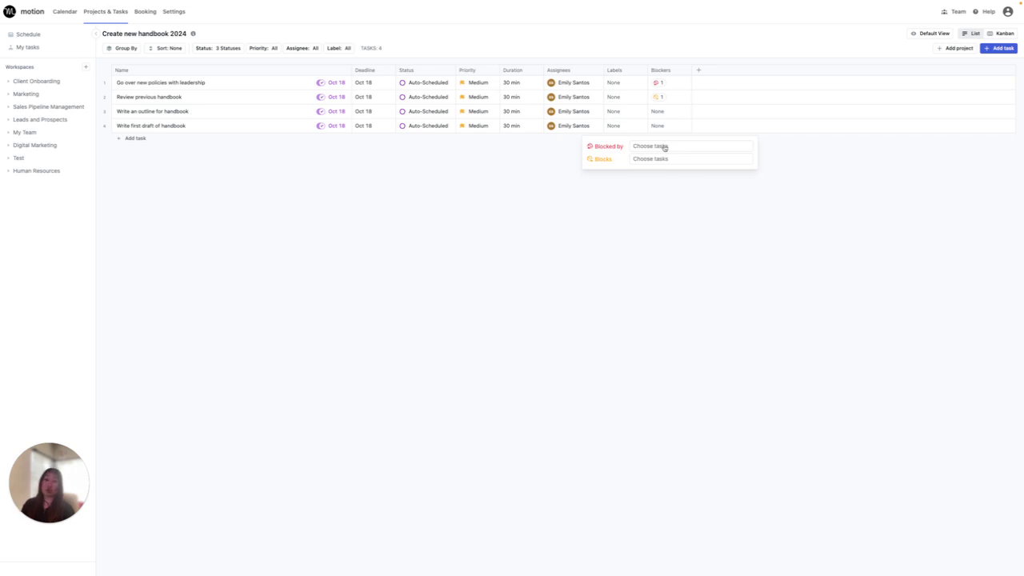
left_click(664, 146)
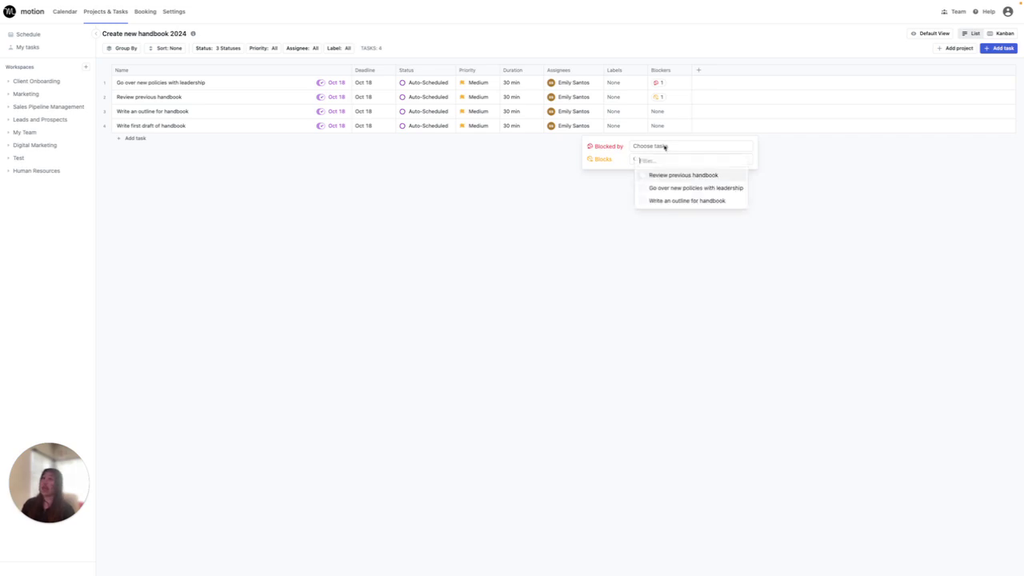
left_click(644, 204)
left_click(758, 245)
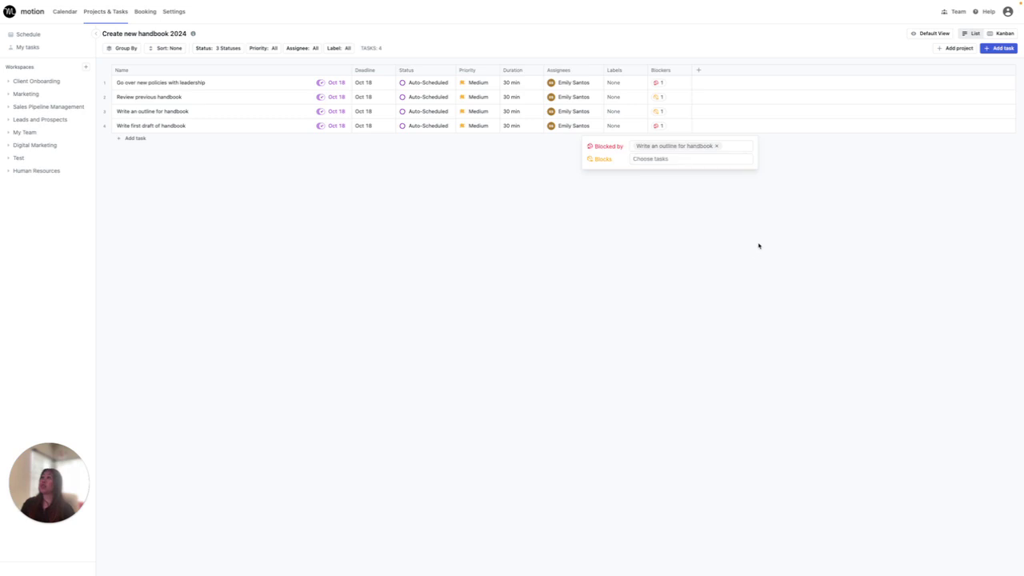
left_click(730, 121)
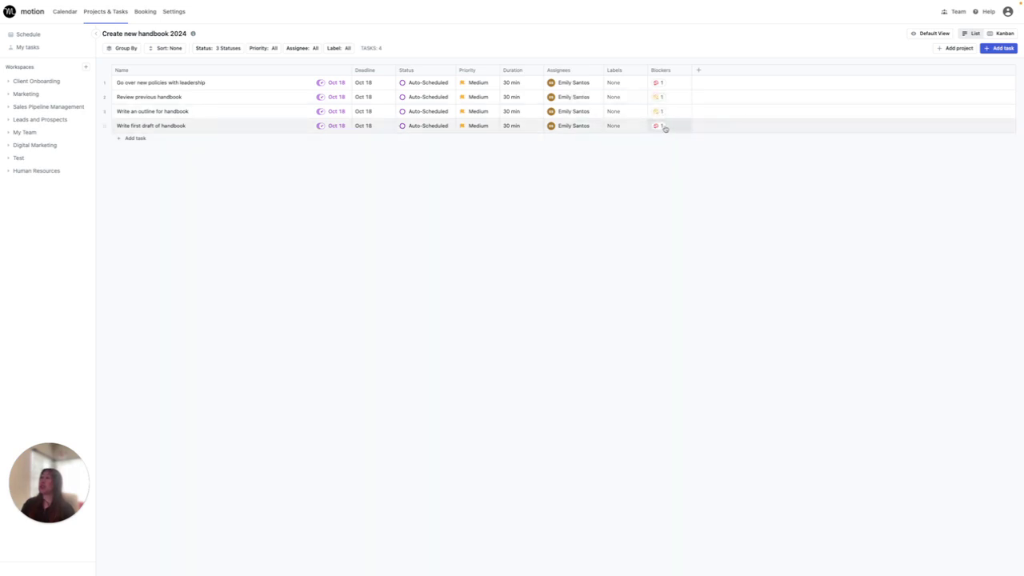
mouse_move(657, 128)
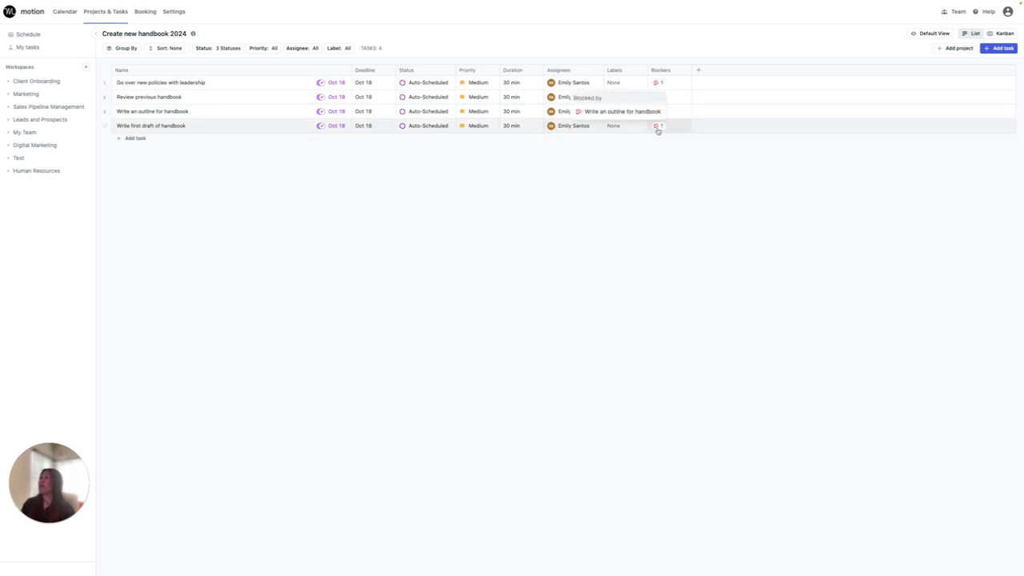